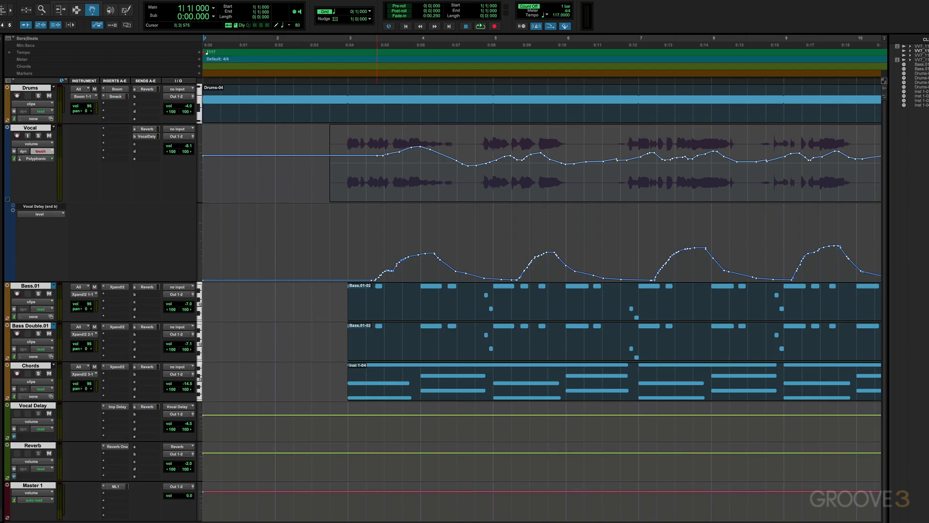
Step: Turn off Include Sends in Trim Mode in the Mixing preferences and apply it
{"action": "left_click", "coordinate": [160, 0]}
{"action": "left_click", "coordinate": [173, 142]}
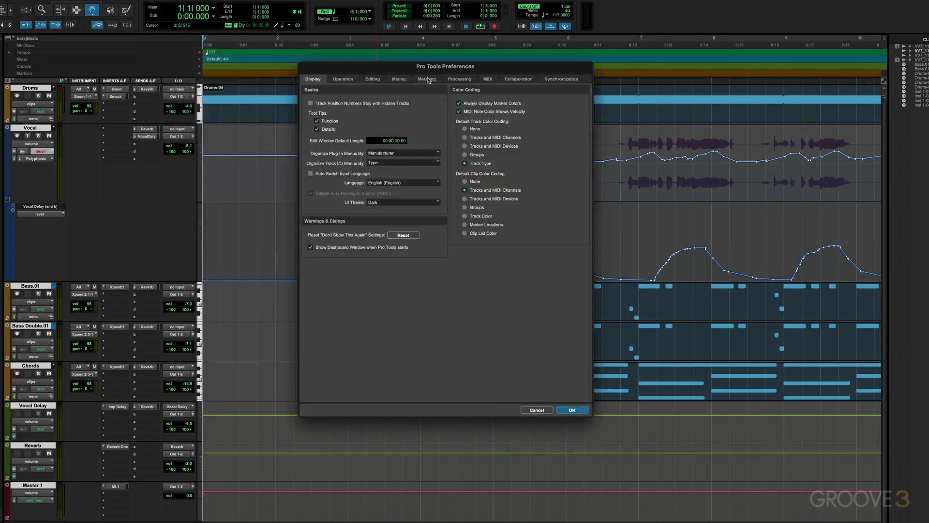
{"action": "left_click", "coordinate": [399, 79]}
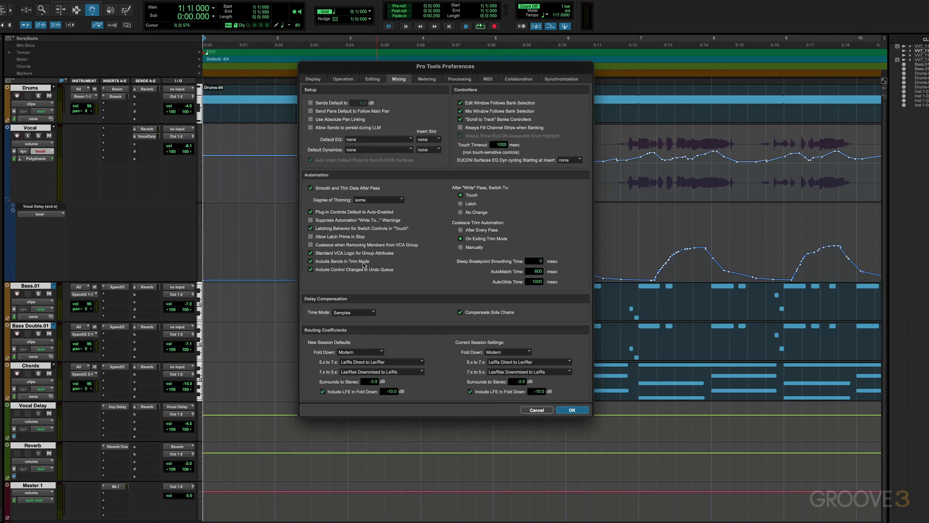
{"action": "left_click", "coordinate": [311, 262]}
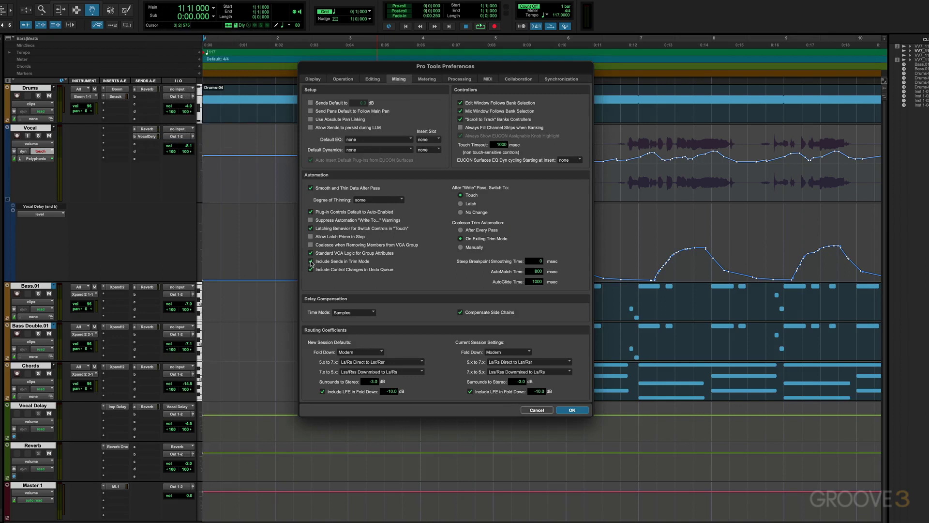
{"action": "left_click", "coordinate": [572, 410]}
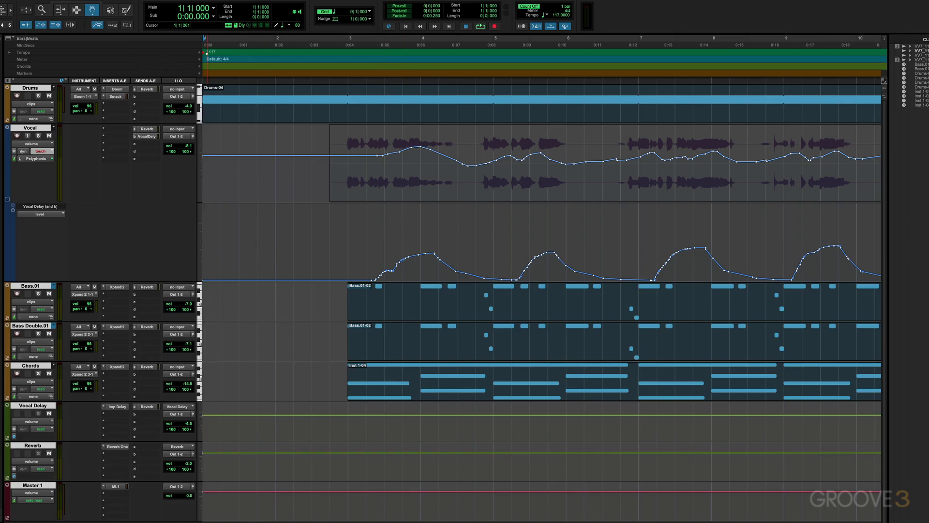
Step: Reopen Preferences to confirm the trim setting, then close the dialog
{"action": "left_click", "coordinate": [162, 0]}
{"action": "left_click", "coordinate": [190, 142]}
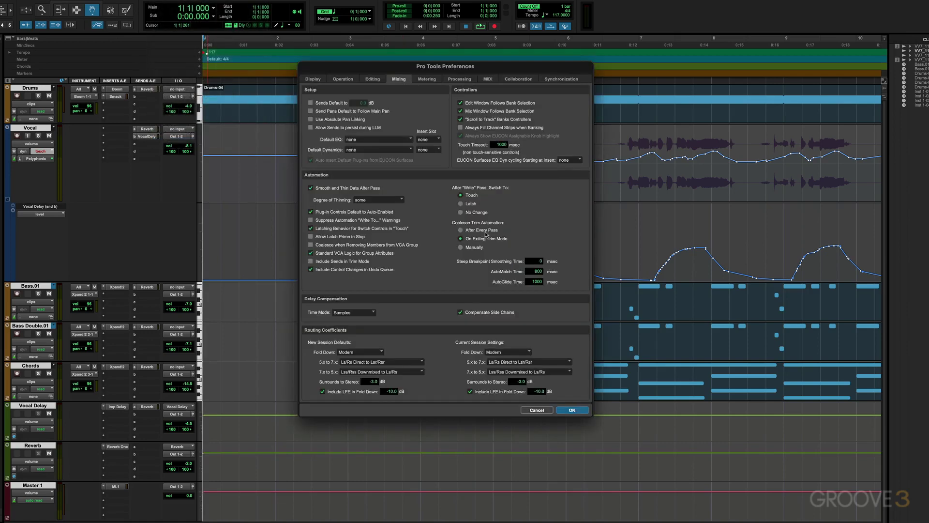
{"action": "left_click", "coordinate": [580, 411]}
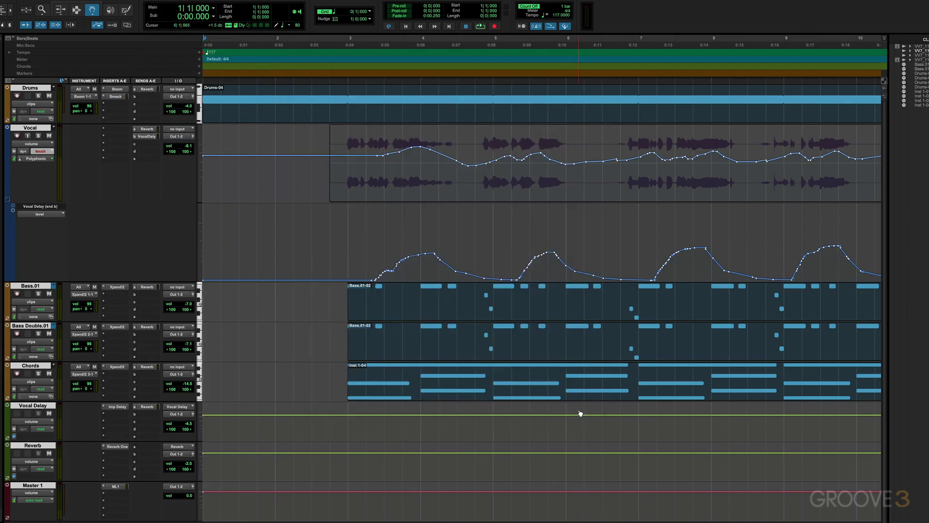
{"action": "left_click", "coordinate": [130, 1]}
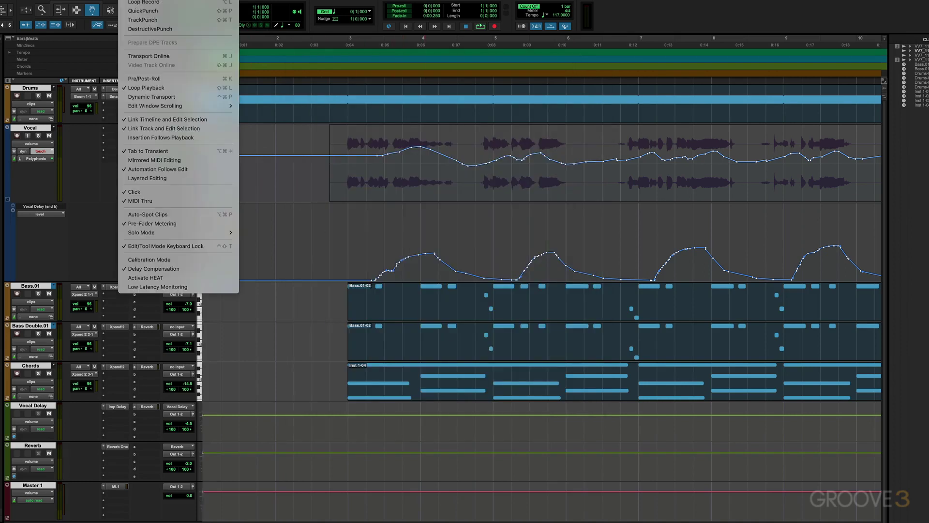
{"action": "left_click", "coordinate": [173, 170]}
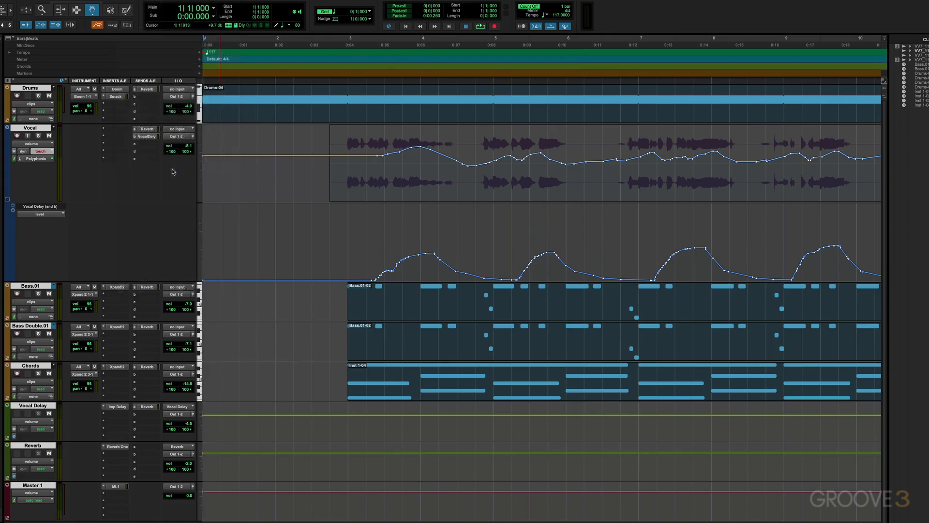
{"action": "left_click", "coordinate": [98, 26]}
{"action": "left_click", "coordinate": [98, 27]}
{"action": "left_click", "coordinate": [99, 27]}
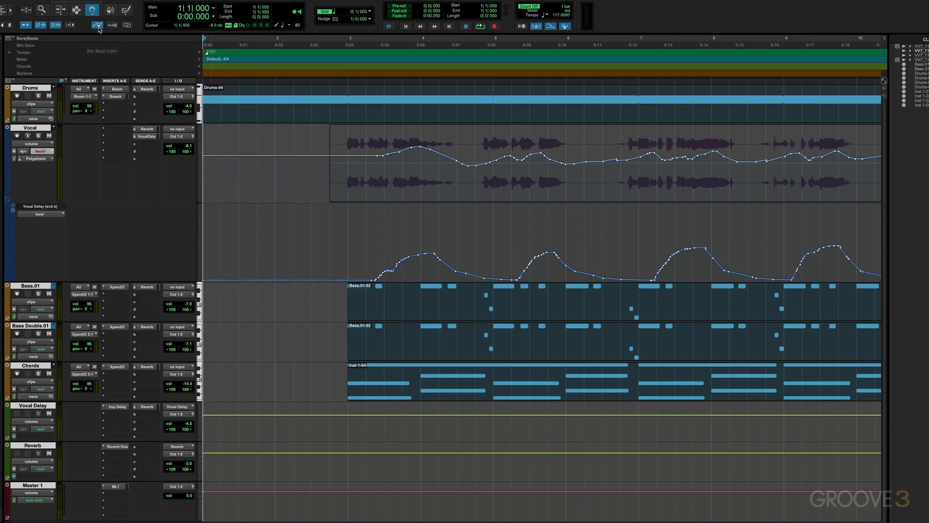
Step: Switch the Vocal track to waveform view and hide the Vocal Delay send lane
{"action": "left_click", "coordinate": [39, 142]}
{"action": "left_click", "coordinate": [39, 142]}
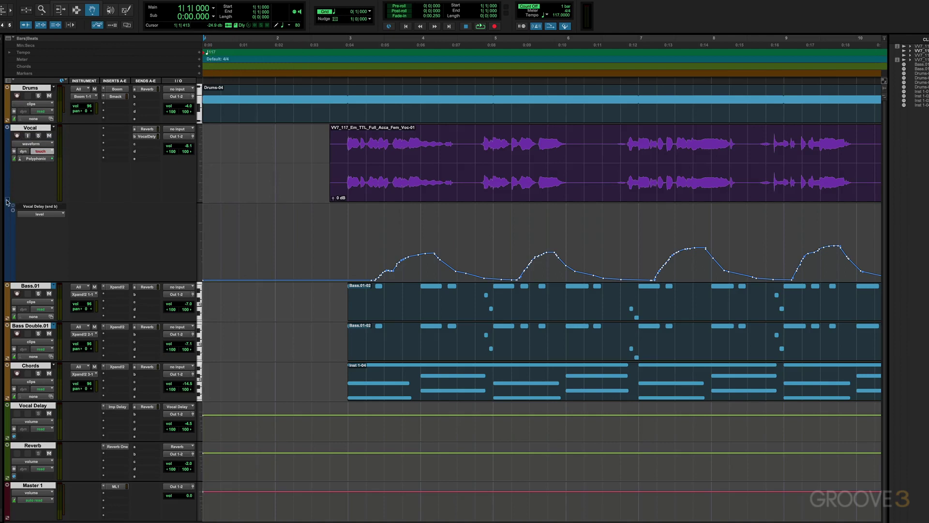
{"action": "left_click", "coordinate": [12, 206]}
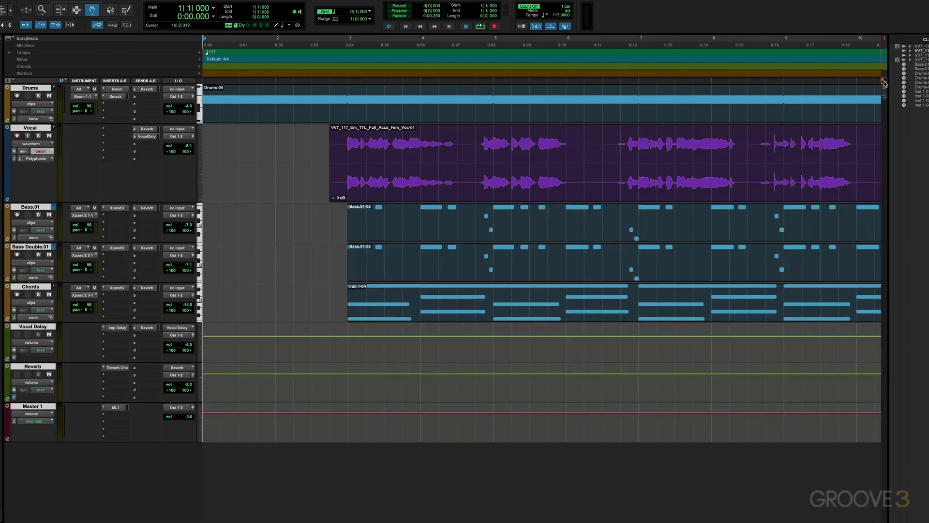
Step: Zoom out, Option-drag a copy of the vocal clip later, and show Vocal volume automation
{"action": "key", "text": "ctrl+bracketleft"}
{"action": "key", "text": "ctrl+bracketleft"}
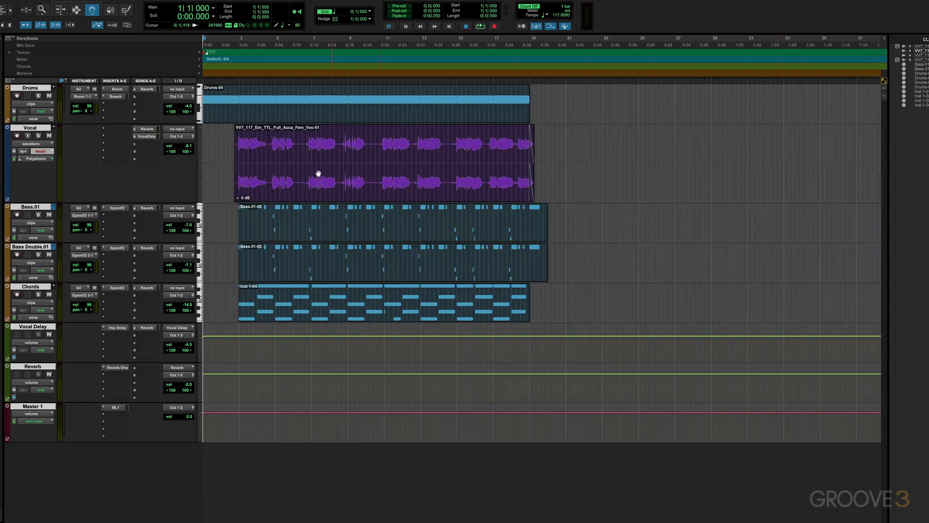
{"action": "left_click_drag", "start_coordinate": [315, 187], "coordinate": [643, 188]}
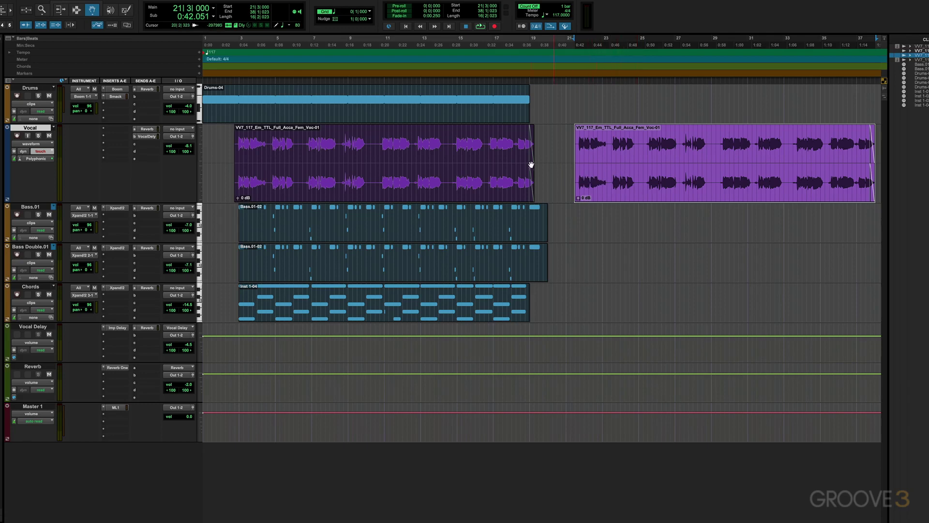
{"action": "left_click", "coordinate": [35, 145]}
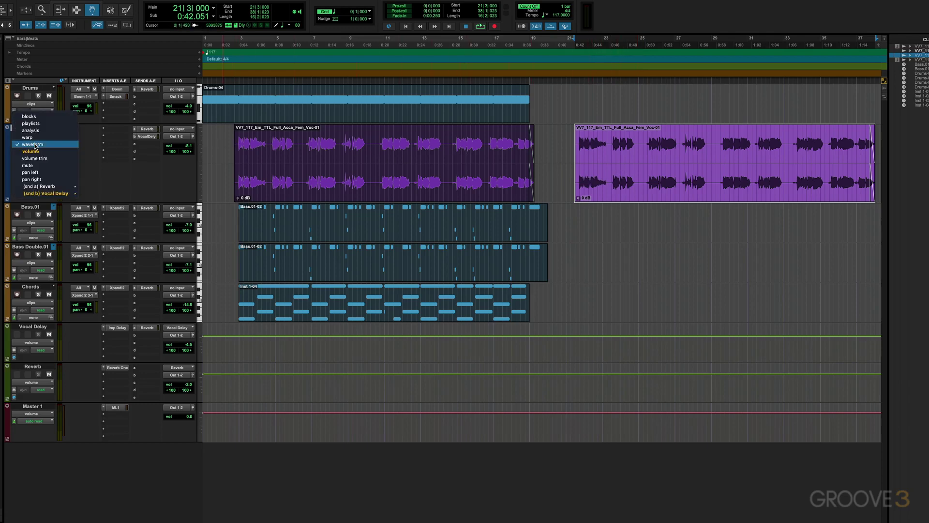
{"action": "left_click", "coordinate": [37, 153]}
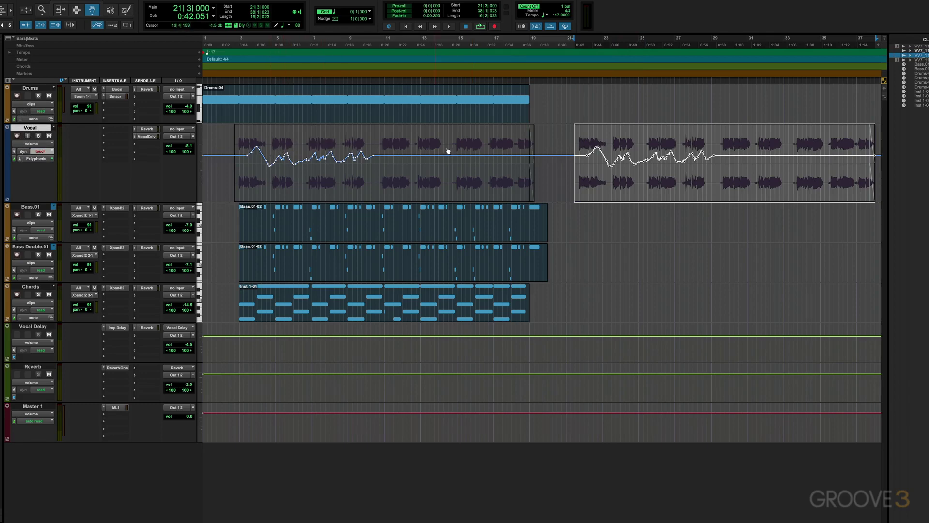
Step: Reveal the Vocal Delay (snd b) level automation lane under the Vocal track
{"action": "left_click", "coordinate": [100, 27]}
{"action": "left_click", "coordinate": [100, 27]}
{"action": "left_click", "coordinate": [9, 198]}
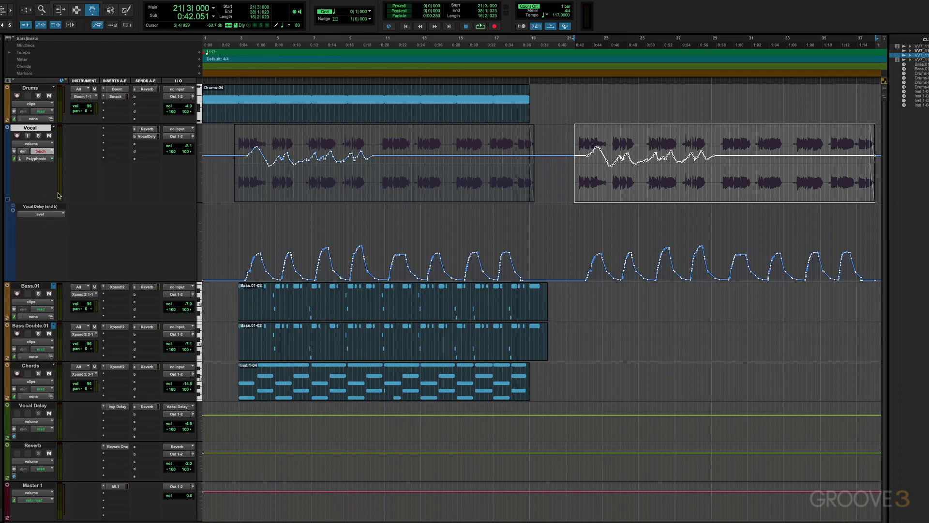
Step: In the Mix window, toggle SAFE on and off for the Vocal output, then close it
{"action": "key", "text": "super+equal"}
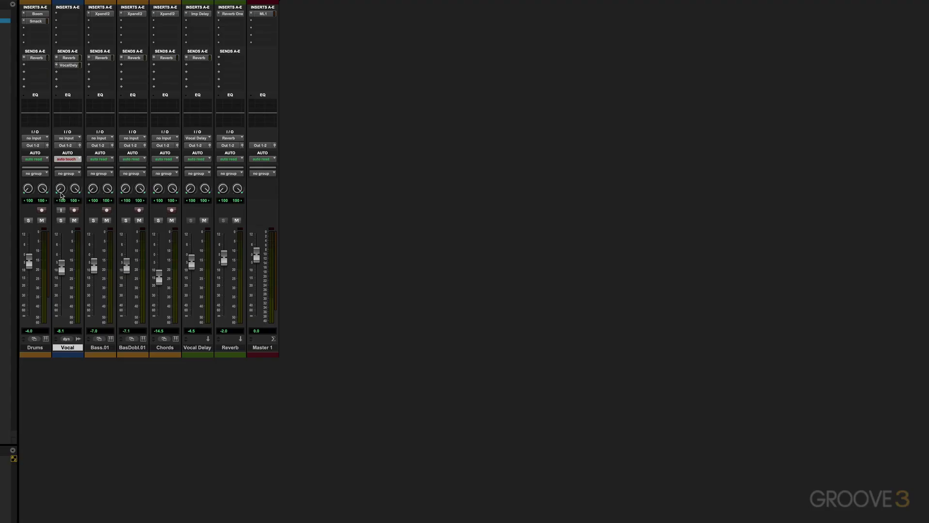
{"action": "left_click", "coordinate": [80, 146]}
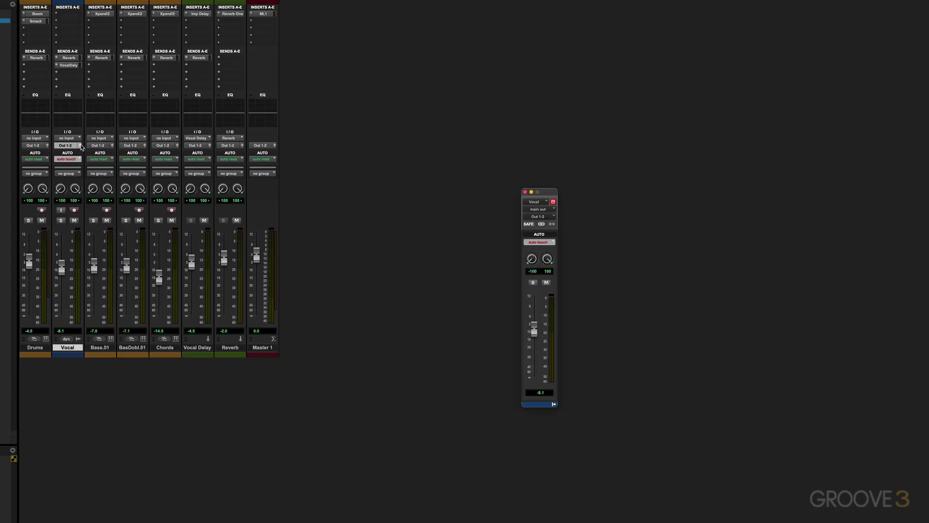
{"action": "left_click", "coordinate": [529, 224]}
{"action": "left_click", "coordinate": [529, 224]}
{"action": "left_click", "coordinate": [525, 191]}
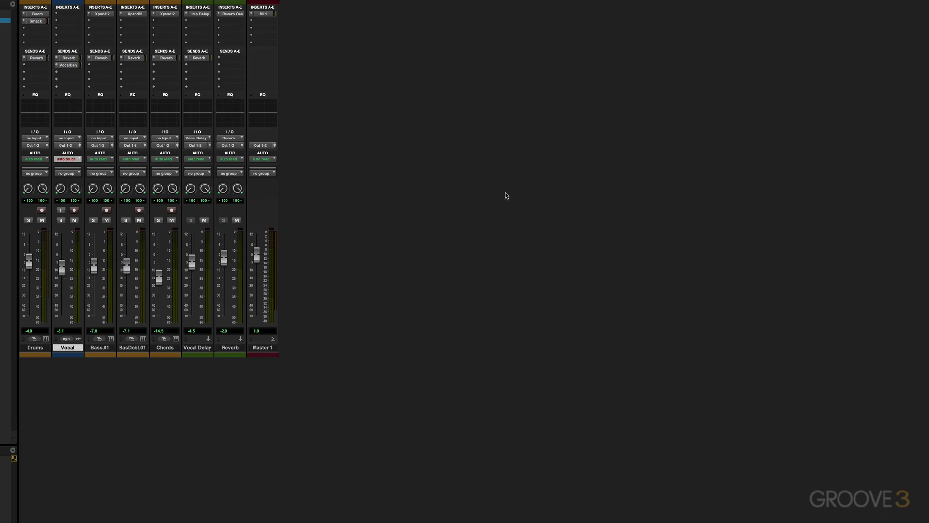
Step: Enable SAFE on the Vocal track's Reverb and Vocal Delay sends
{"action": "left_click", "coordinate": [80, 59]}
{"action": "left_click", "coordinate": [529, 225]}
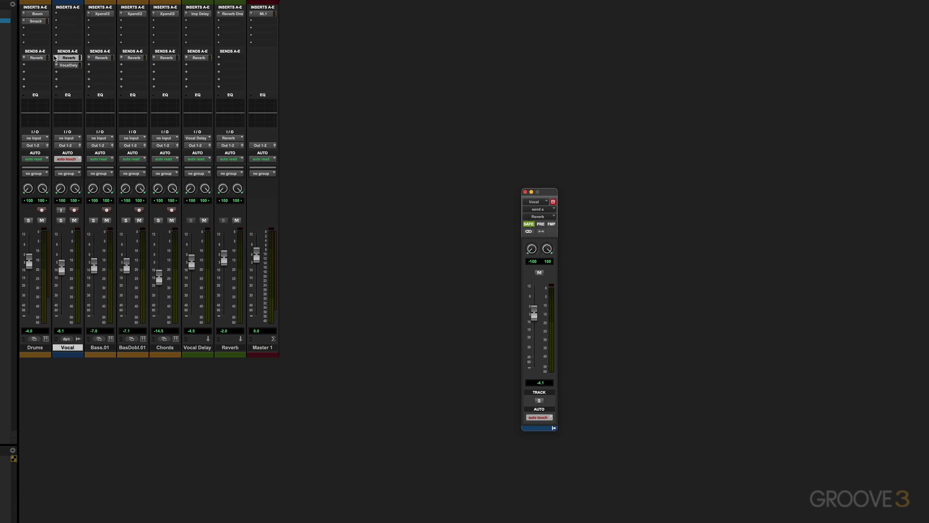
{"action": "left_click", "coordinate": [80, 66]}
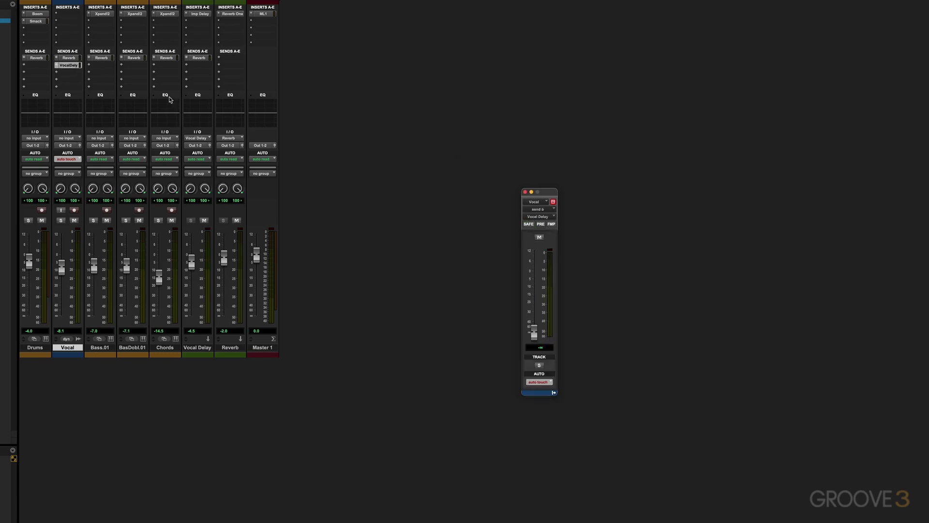
{"action": "left_click", "coordinate": [529, 225]}
{"action": "left_click", "coordinate": [525, 191]}
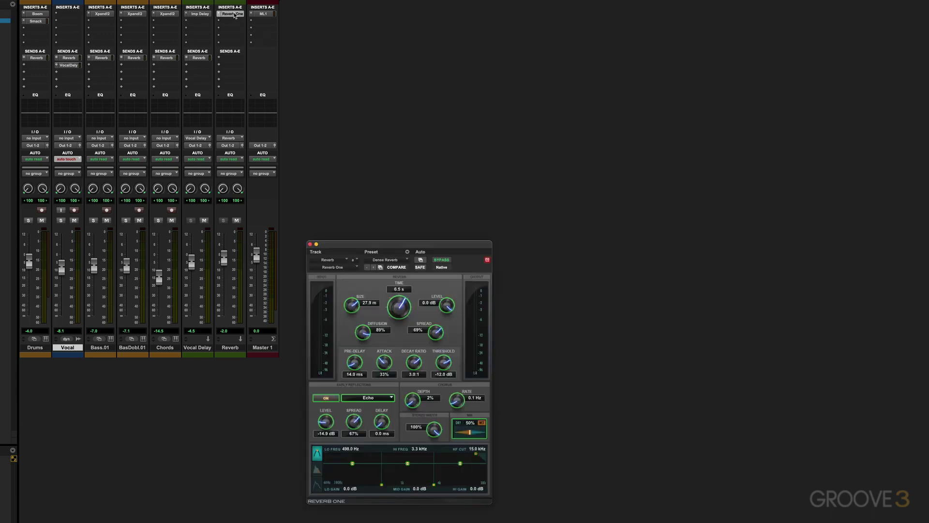
Step: Make Reverb One automation-safe, lower its reverb time to 5.9 s, and close it
{"action": "left_click_drag", "start_coordinate": [390, 245], "coordinate": [413, 88]}
{"action": "left_click", "coordinate": [443, 112]}
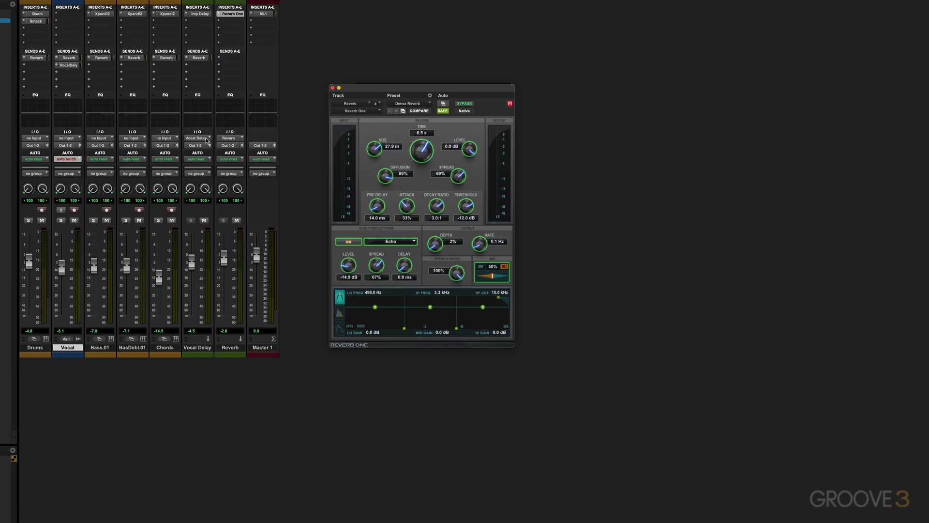
{"action": "key", "text": "super+equal"}
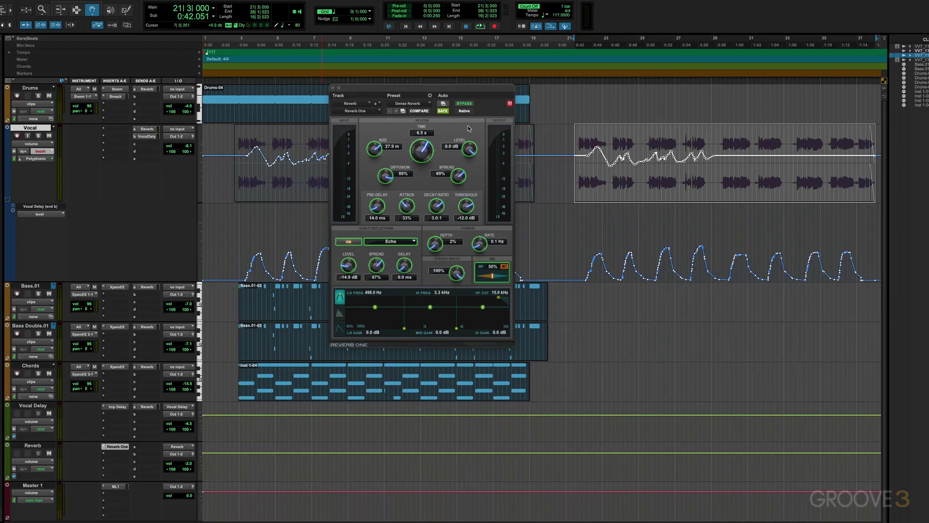
{"action": "left_click_drag", "start_coordinate": [425, 149], "coordinate": [419, 151]}
{"action": "left_click", "coordinate": [333, 88]}
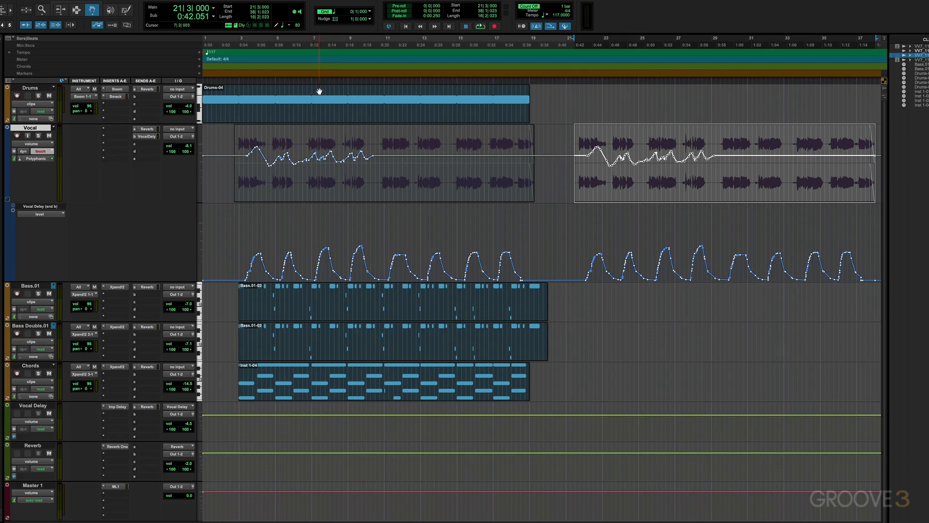
Step: In the Automation window, suspend then resume all automation and toggle volume write enable
{"action": "key", "text": "super+4"}
{"action": "scroll", "coordinate": [319, 91], "scroll_direction": "down", "scroll_amount": 1}
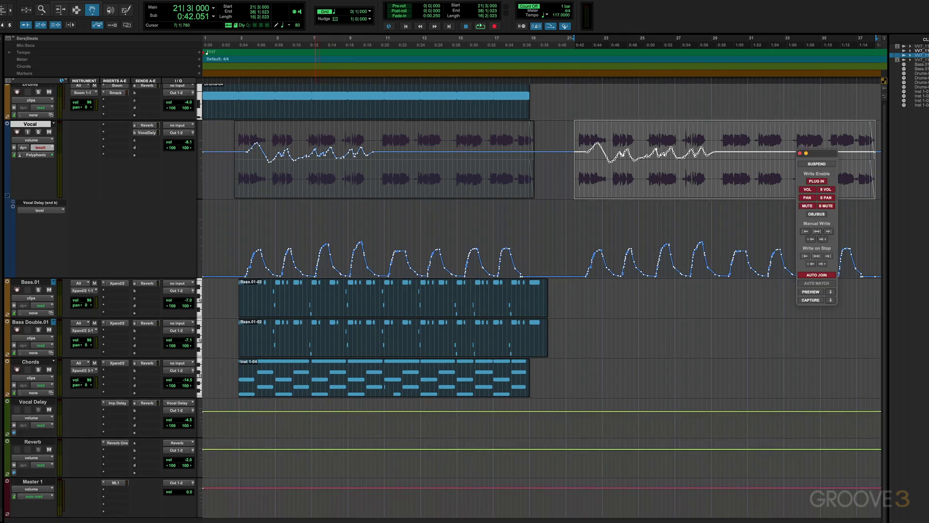
{"action": "left_click", "coordinate": [187, 0]}
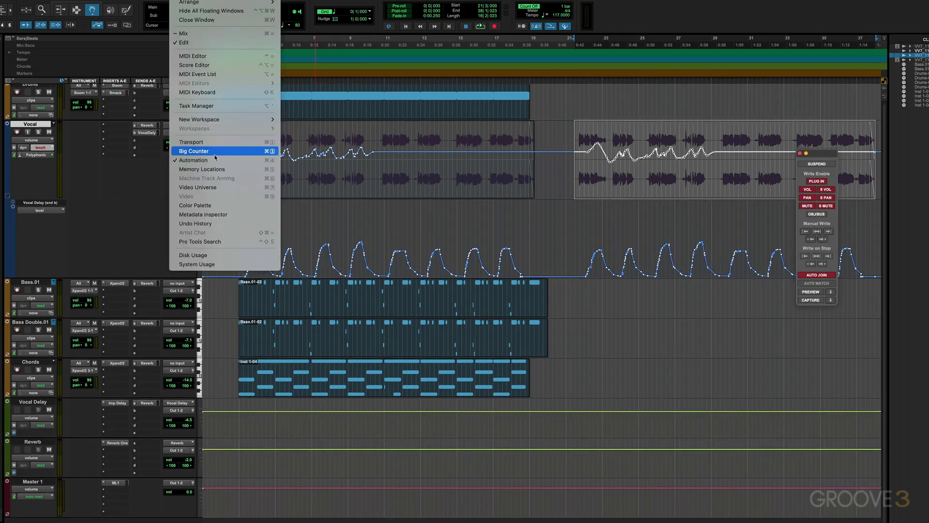
{"action": "left_click", "coordinate": [825, 160]}
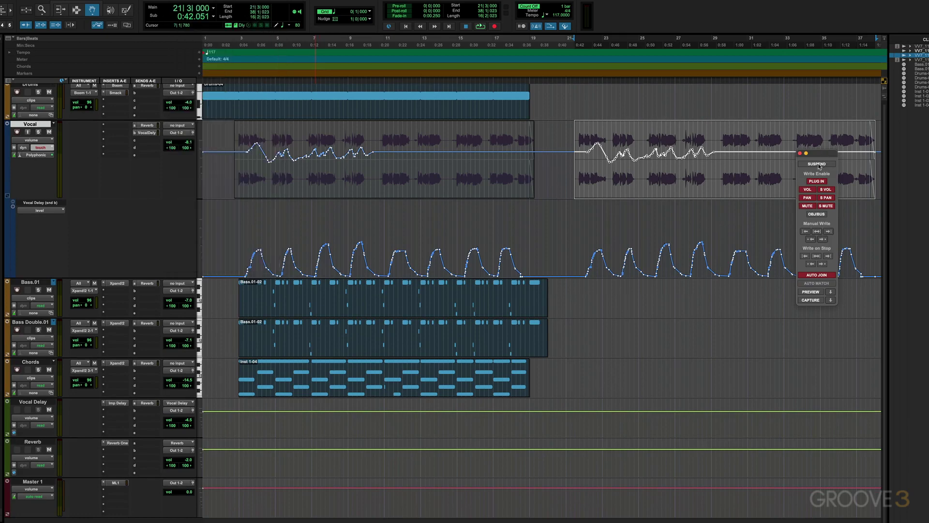
{"action": "left_click", "coordinate": [817, 164]}
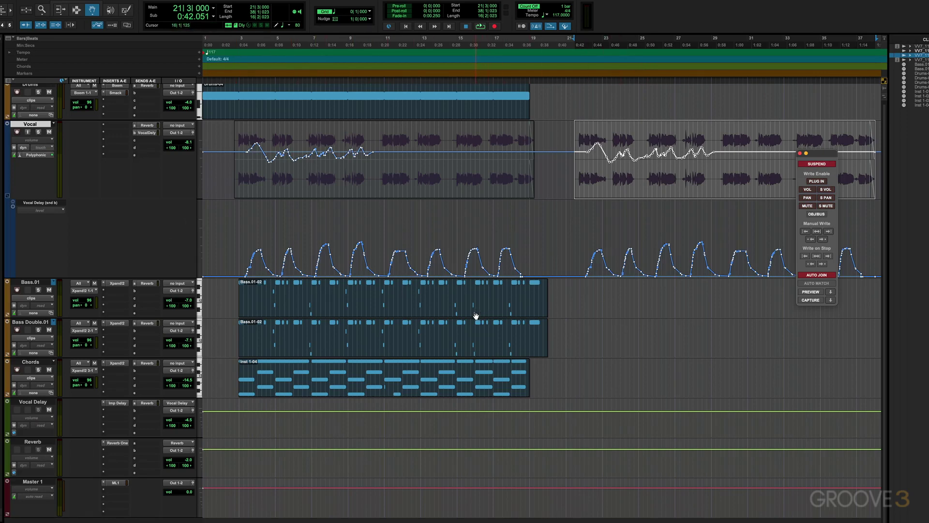
{"action": "left_click", "coordinate": [817, 163]}
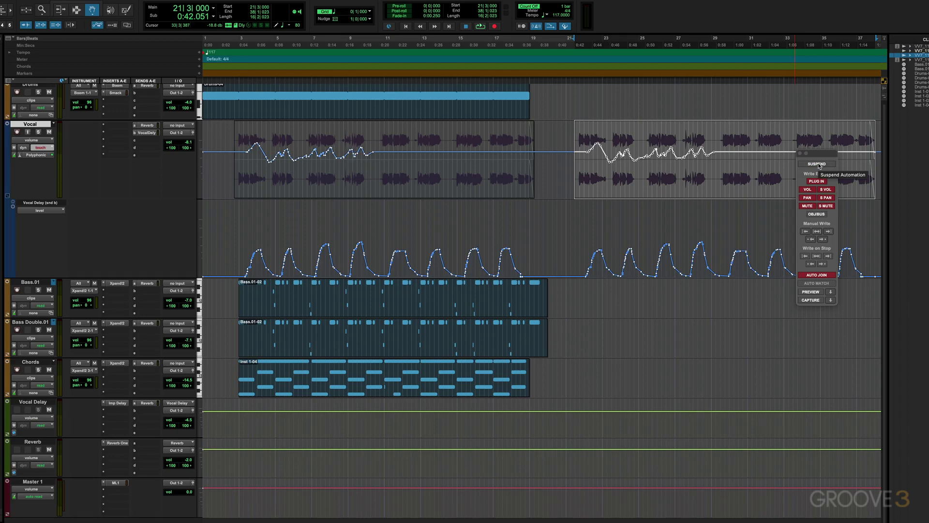
{"action": "left_click", "coordinate": [807, 191]}
Step: With the Smart Tool, pull the Vocal volume to about -23.5 dB during playback
{"action": "left_click", "coordinate": [90, 5]}
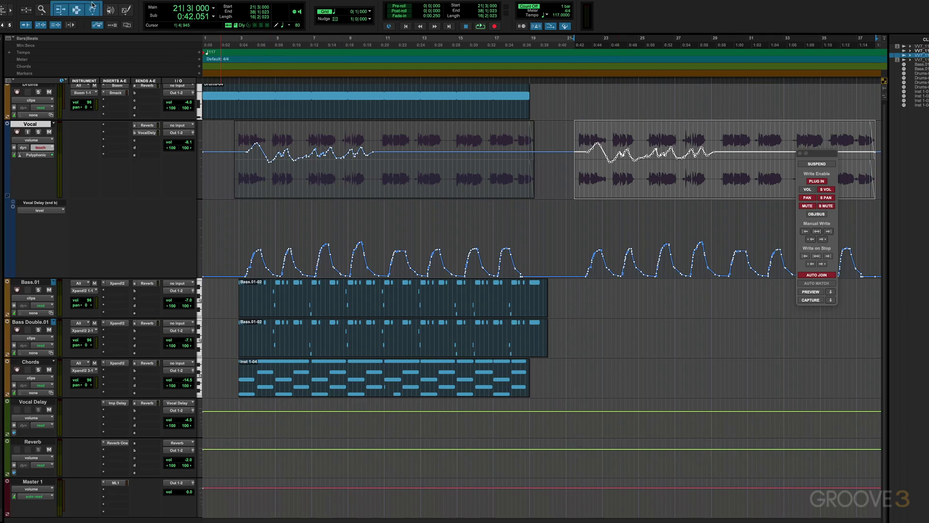
{"action": "left_click", "coordinate": [258, 172]}
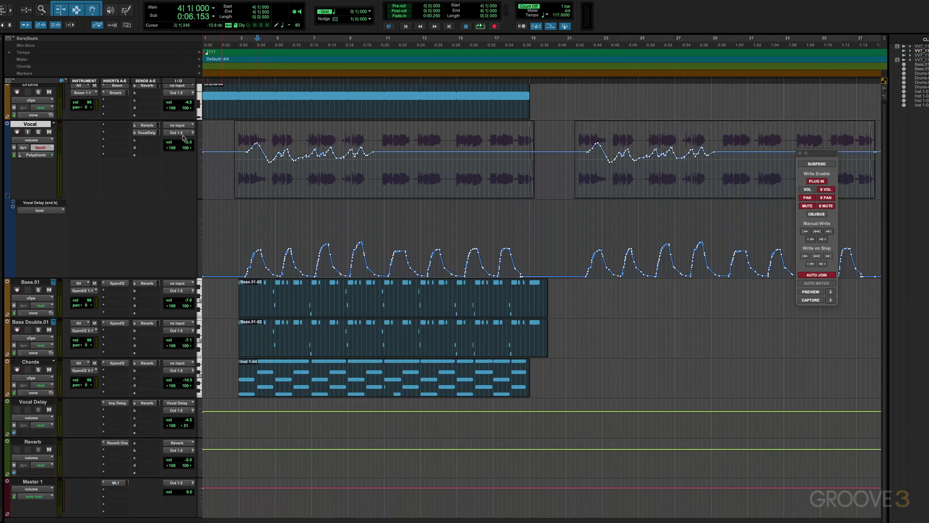
{"action": "key", "text": "space"}
{"action": "mouse_move", "coordinate": [188, 141]}
{"action": "left_mouse_down"}
{"action": "mouse_move", "coordinate": [188, 157]}
{"action": "mouse_move", "coordinate": [188, 144]}
{"action": "left_mouse_up"}
{"action": "key", "text": "space"}
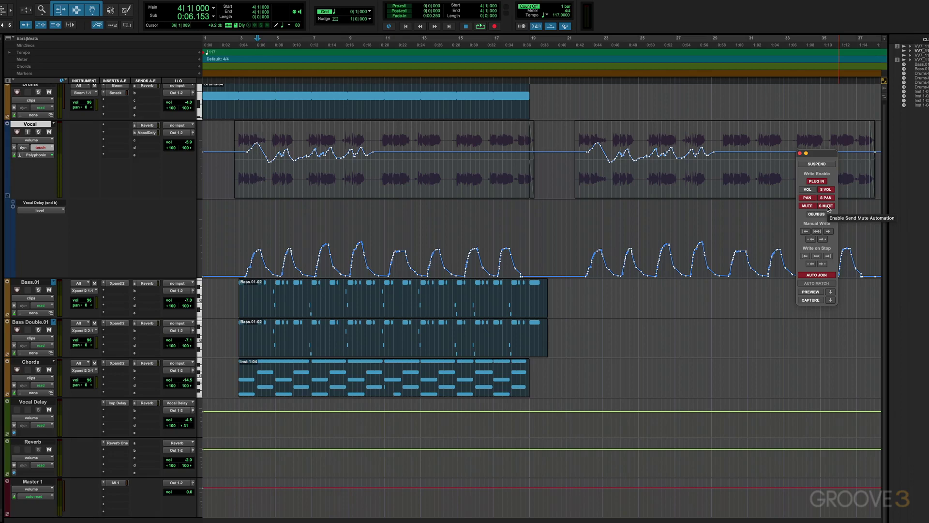
Step: Suspend then resume all automation and play back to hear it
{"action": "left_click", "coordinate": [816, 165]}
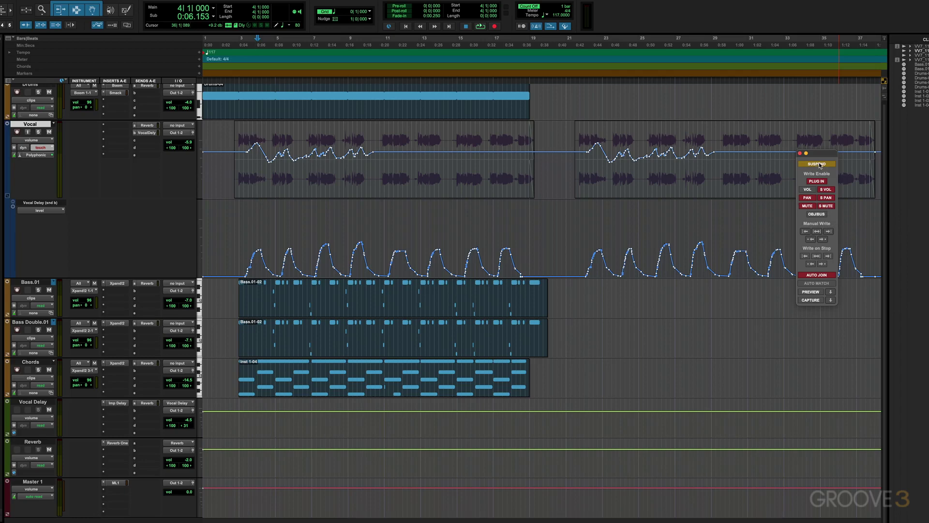
{"action": "left_click", "coordinate": [818, 164]}
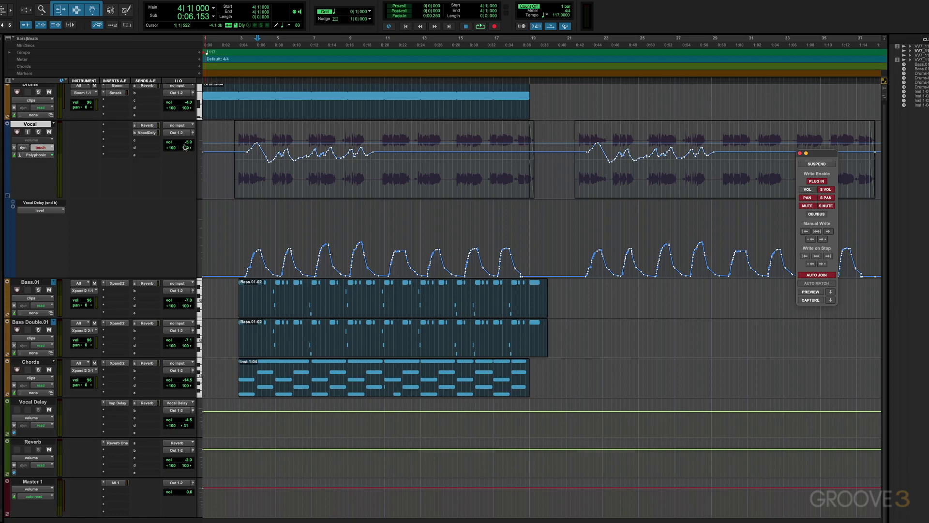
{"action": "key", "text": "space"}
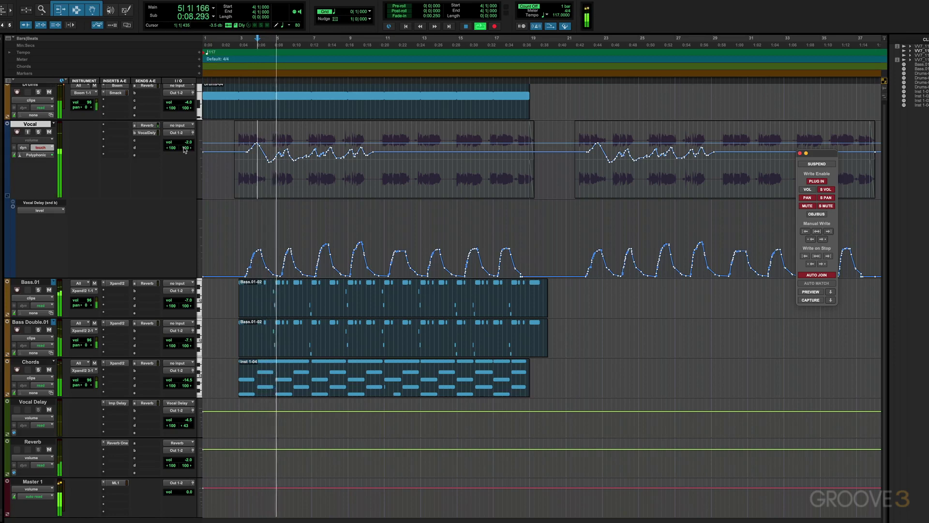
{"action": "key", "text": "space"}
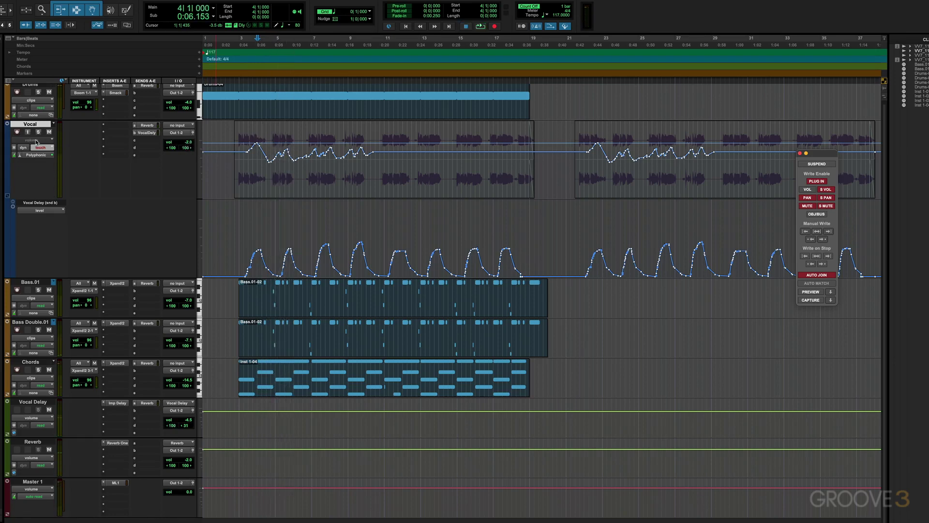
Step: Play back again, then suspend only the Vocal track's volume automation
{"action": "key", "text": "space"}
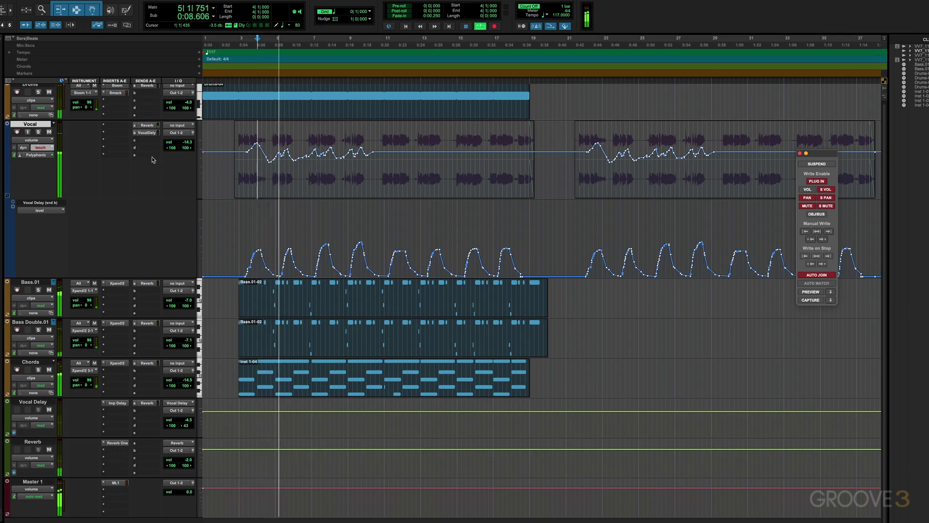
{"action": "key", "text": "space"}
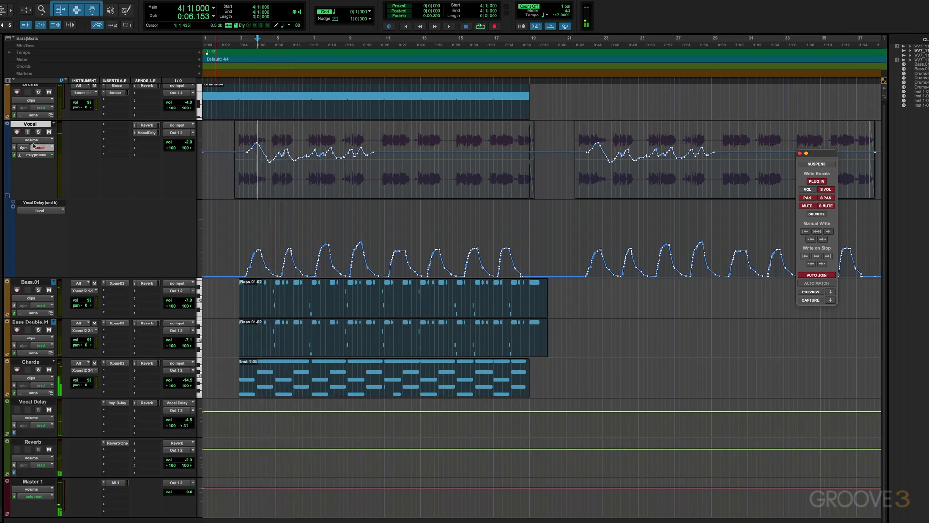
{"action": "left_click", "coordinate": [35, 141]}
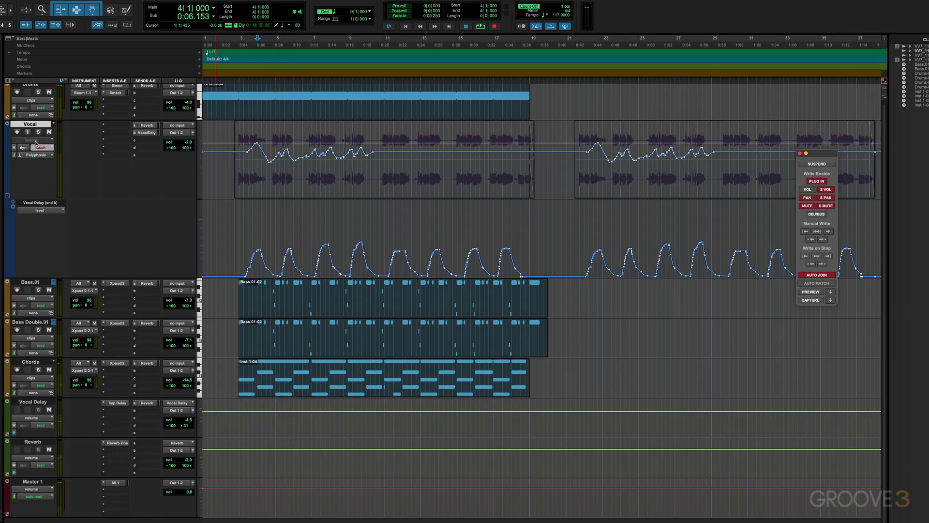
Step: Resume Vocal volume, suspend the Vocal Delay send level, then suspend volume on all tracks
{"action": "left_click", "coordinate": [33, 141]}
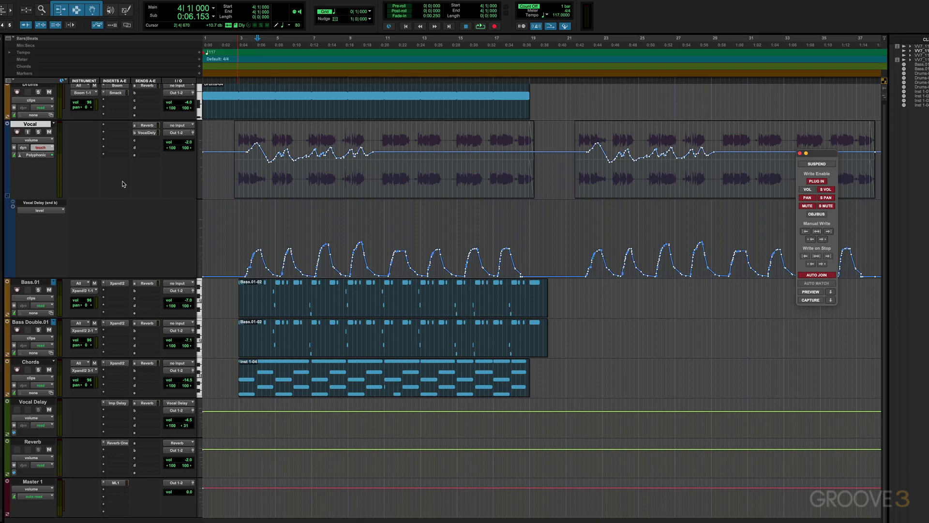
{"action": "left_click", "coordinate": [36, 211]}
{"action": "left_click", "coordinate": [32, 141], "text": "alt+super"}
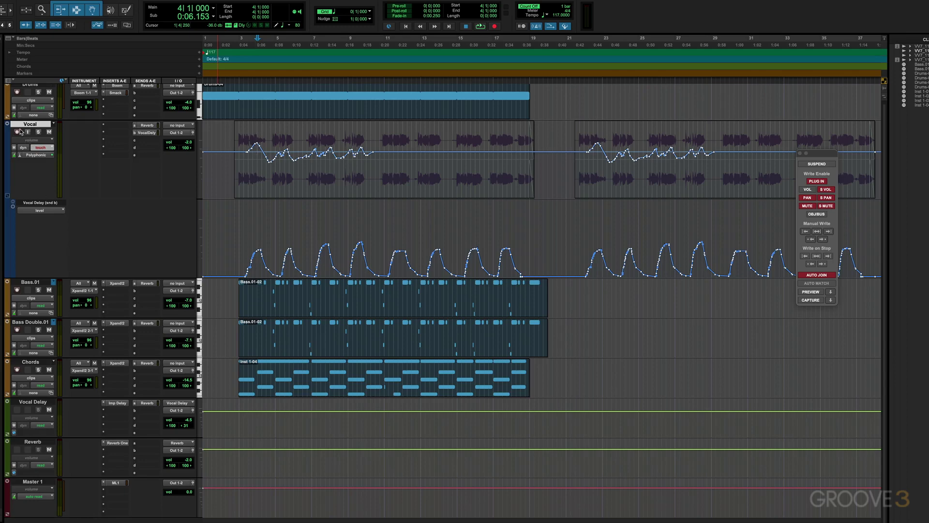
Step: Resume volume automation on all tracks and put the Vocal track into Trim mode
{"action": "left_click", "coordinate": [33, 141], "text": "super"}
{"action": "left_click", "coordinate": [32, 141], "text": "alt+super"}
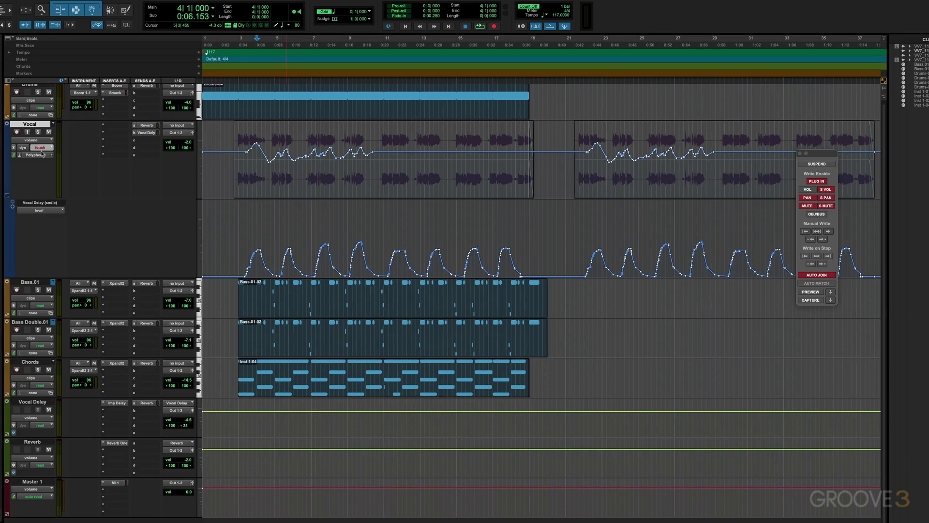
{"action": "left_click", "coordinate": [41, 147]}
{"action": "left_click", "coordinate": [45, 183]}
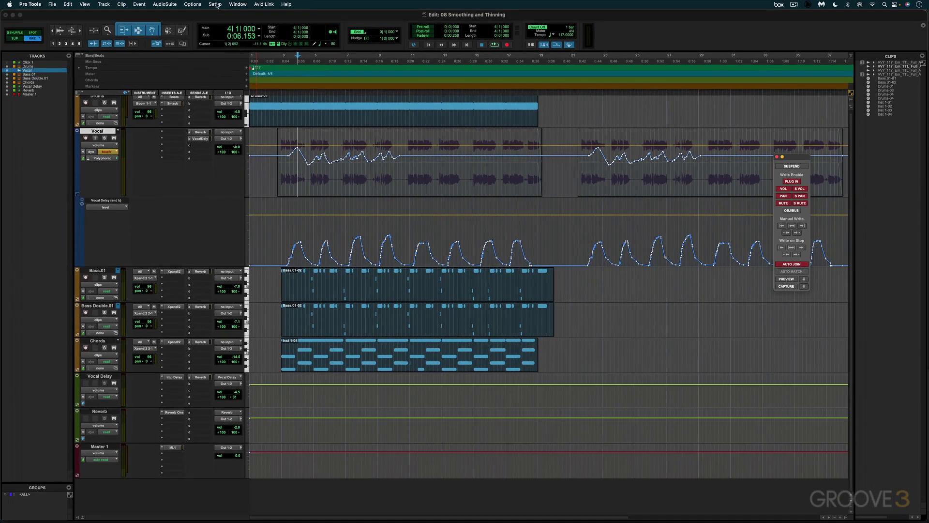
Step: Set Coalesce Trim Automation to On Exiting Trim Mode in the Mixing preferences
{"action": "left_click", "coordinate": [215, 4]}
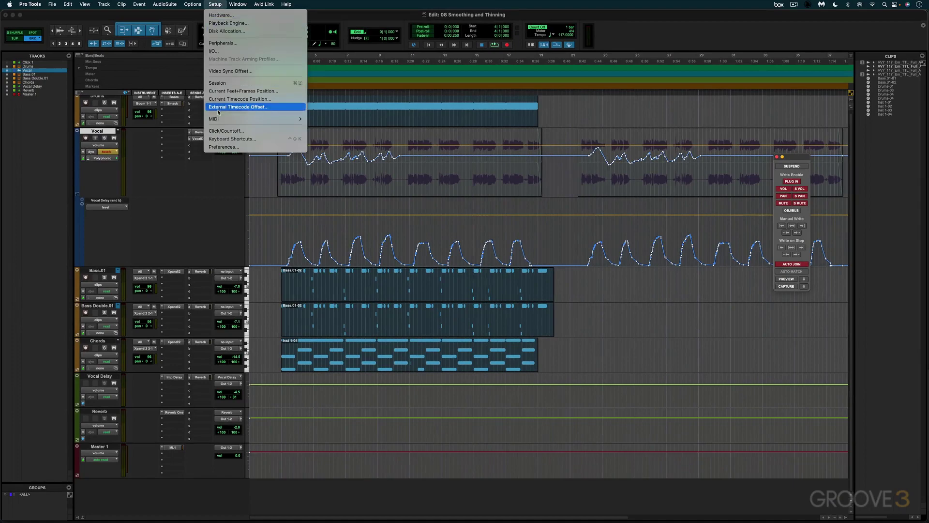
{"action": "left_click", "coordinate": [222, 147]}
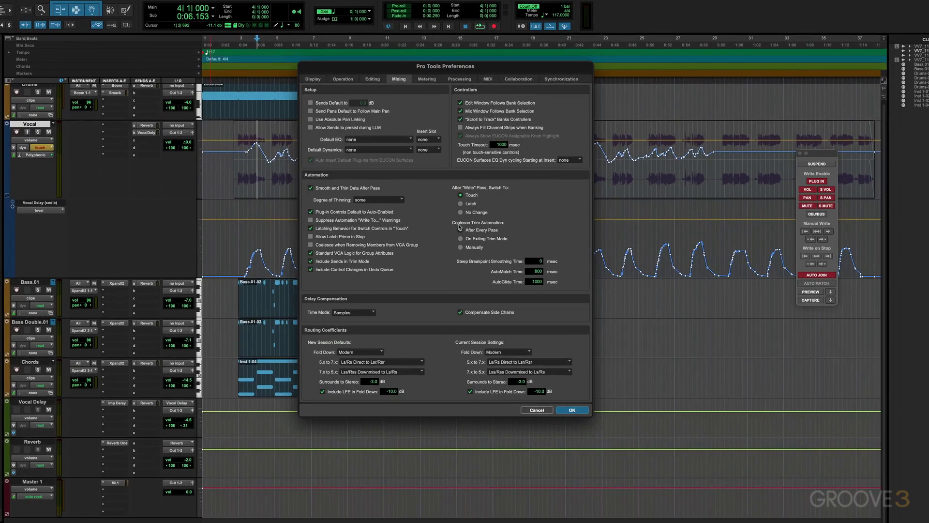
{"action": "left_click", "coordinate": [461, 239]}
{"action": "left_click", "coordinate": [563, 409]}
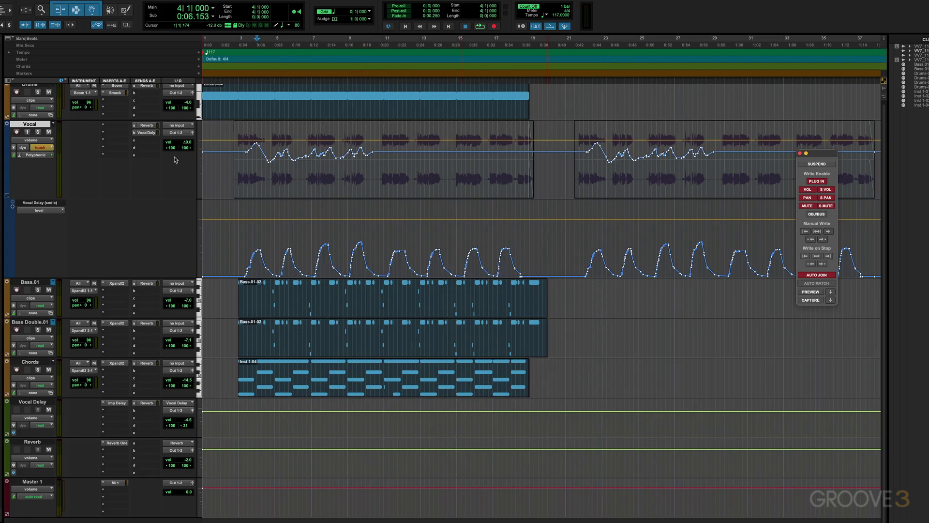
Step: Ride the Vocal trim up to about +3.6 dB during playback, then choose Clear Trim Automation
{"action": "key", "text": "space"}
{"action": "left_click_drag", "start_coordinate": [186, 145], "coordinate": [187, 148]}
{"action": "key", "text": "space"}
{"action": "right_click", "coordinate": [27, 124]}
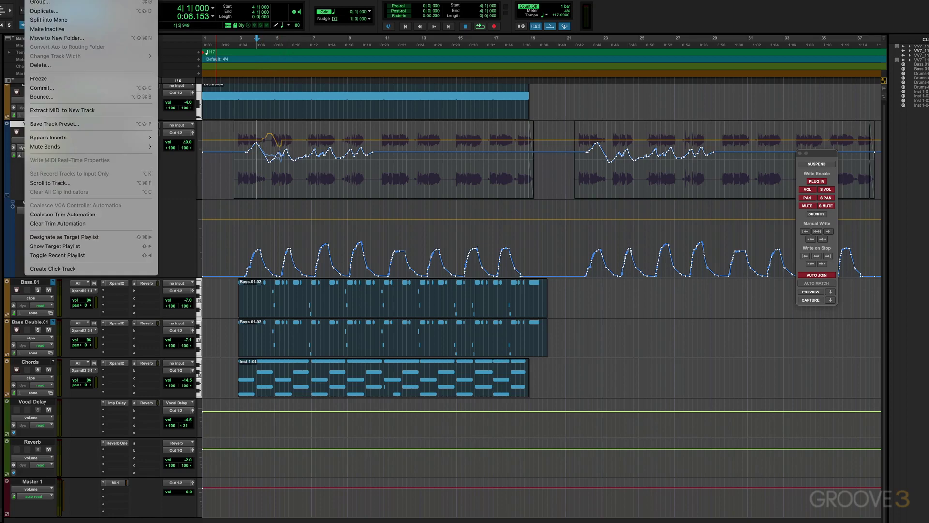
{"action": "left_click", "coordinate": [73, 223]}
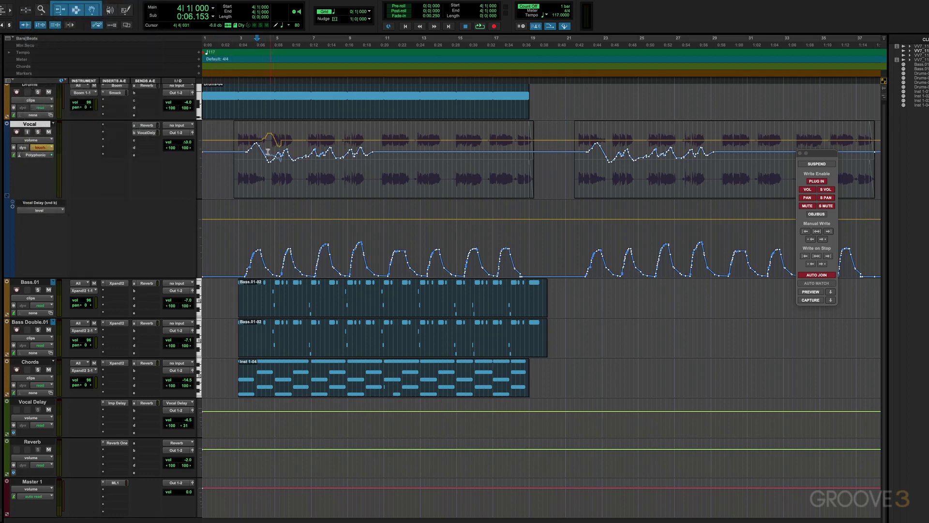
Step: Show the Vocal volume trim lane and play back to hear the trim bump
{"action": "left_click", "coordinate": [42, 143]}
{"action": "left_click", "coordinate": [71, 152]}
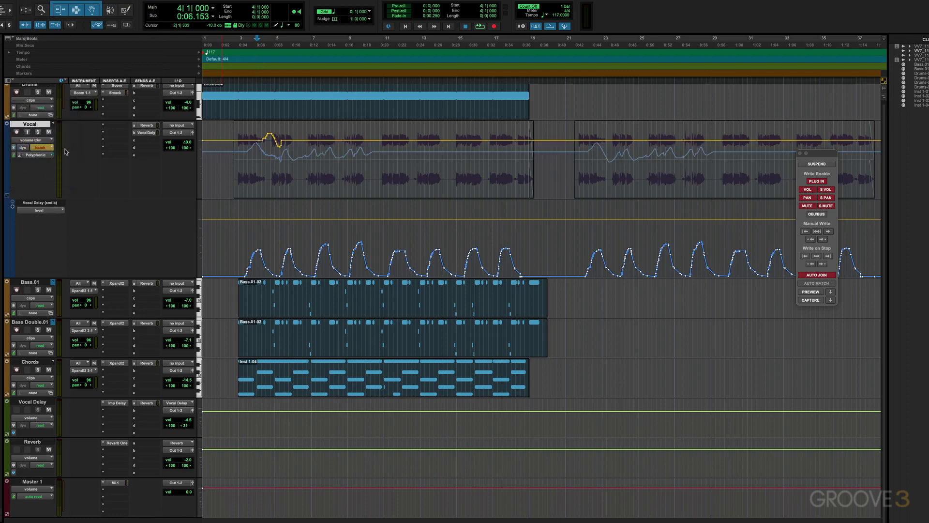
{"action": "key", "text": "space"}
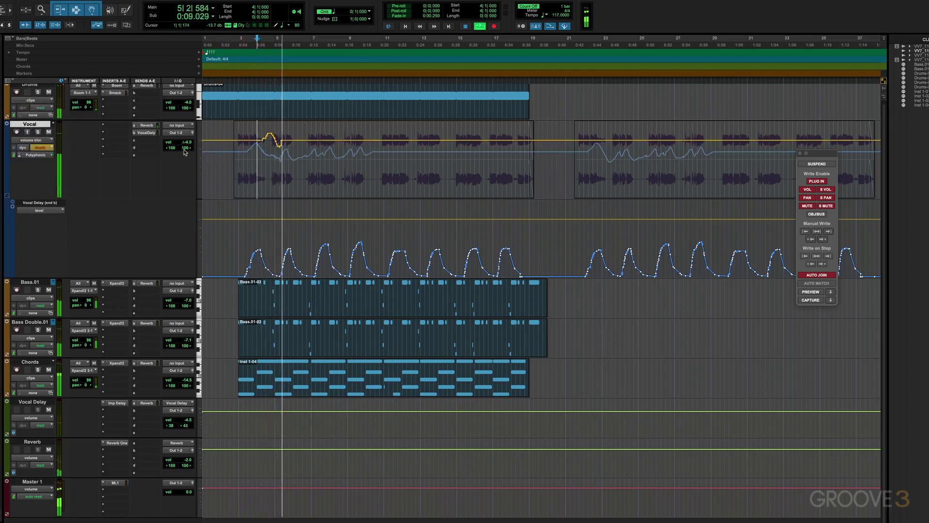
{"action": "key", "text": "space"}
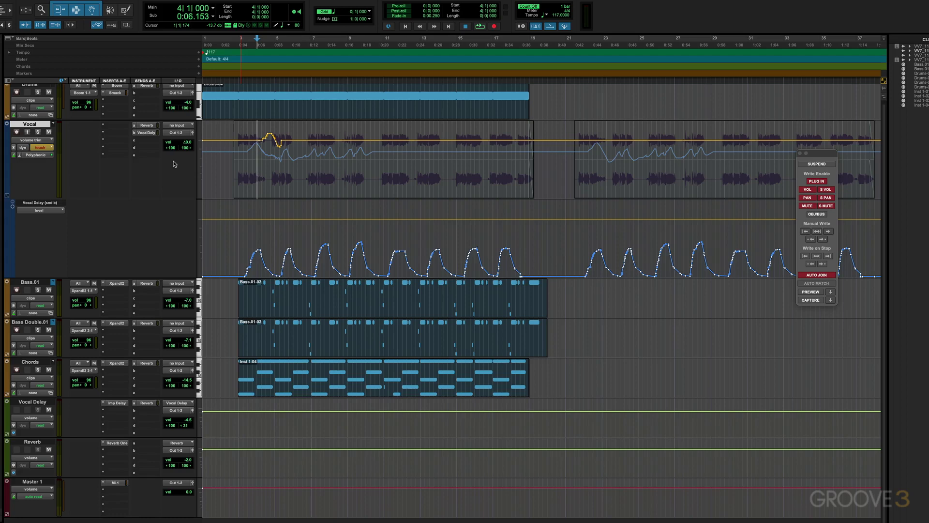
Step: Suspend the Vocal volume trim automation and play back to compare
{"action": "left_click", "coordinate": [33, 141]}
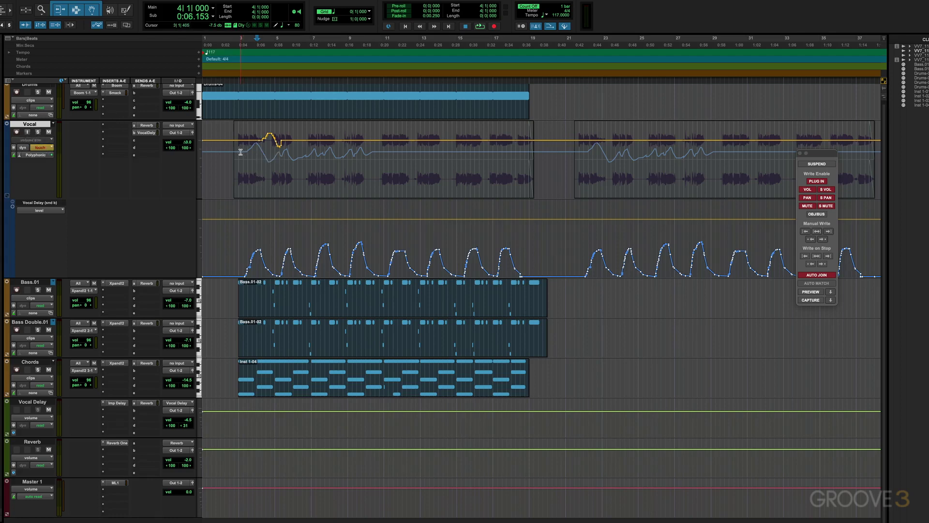
{"action": "key", "text": "space"}
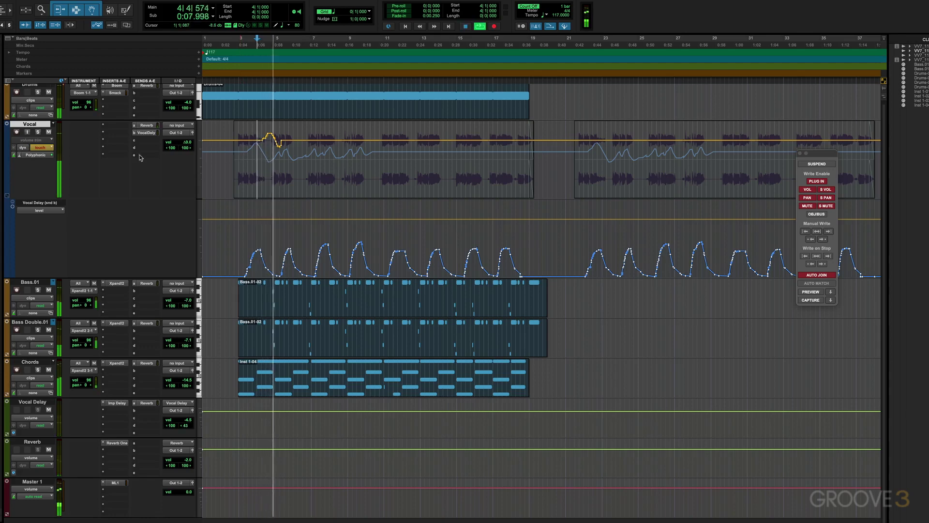
{"action": "key", "text": "space"}
Step: Switch the Vocal lane to plain volume, then back to volume trim
{"action": "left_click", "coordinate": [44, 143]}
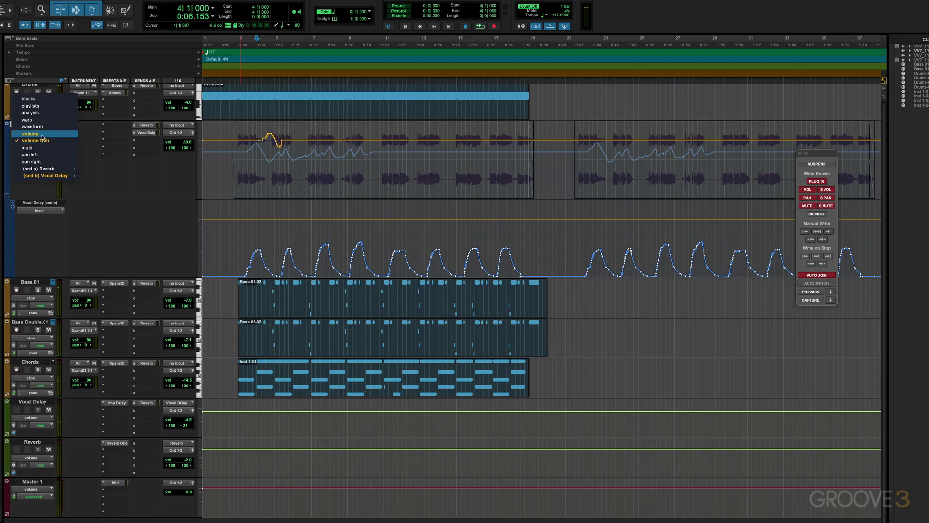
{"action": "left_click", "coordinate": [34, 124]}
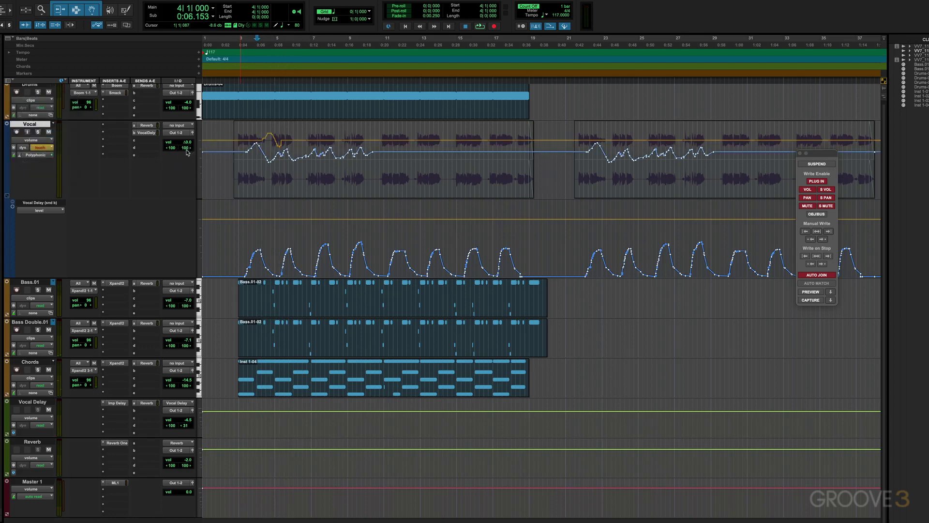
{"action": "key", "text": "ctrl+super+Right"}
Step: Exit trim mode on the Vocal track, show its volume lane, and play the merged automation
{"action": "left_click", "coordinate": [47, 148]}
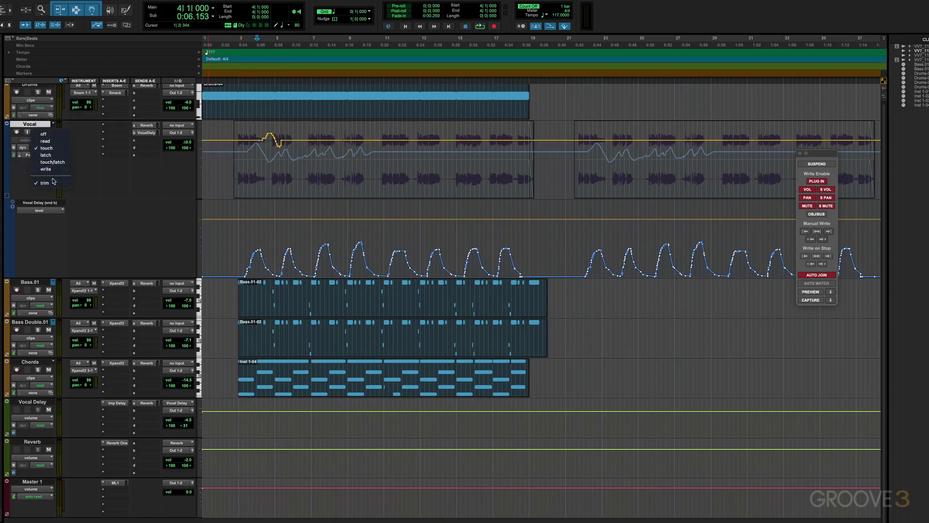
{"action": "left_click", "coordinate": [53, 186]}
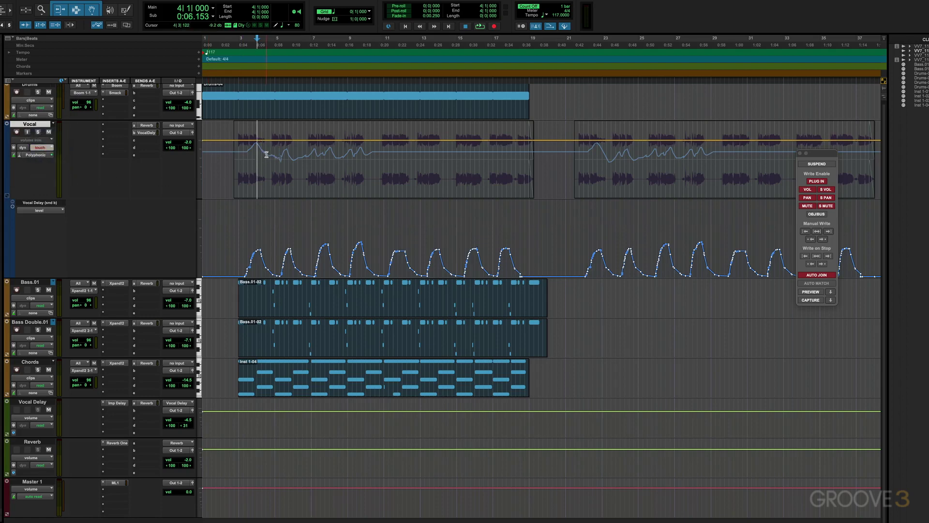
{"action": "left_click", "coordinate": [38, 141]}
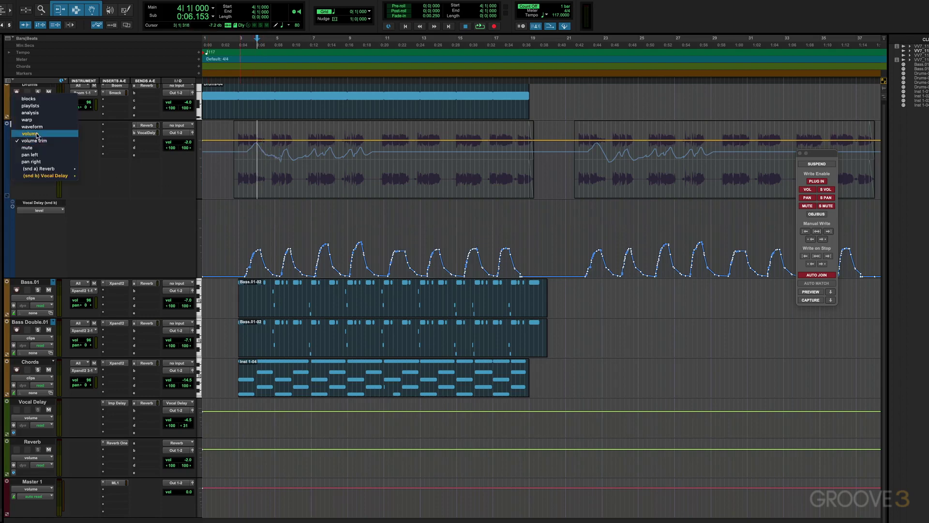
{"action": "left_click", "coordinate": [37, 133]}
{"action": "key", "text": "space"}
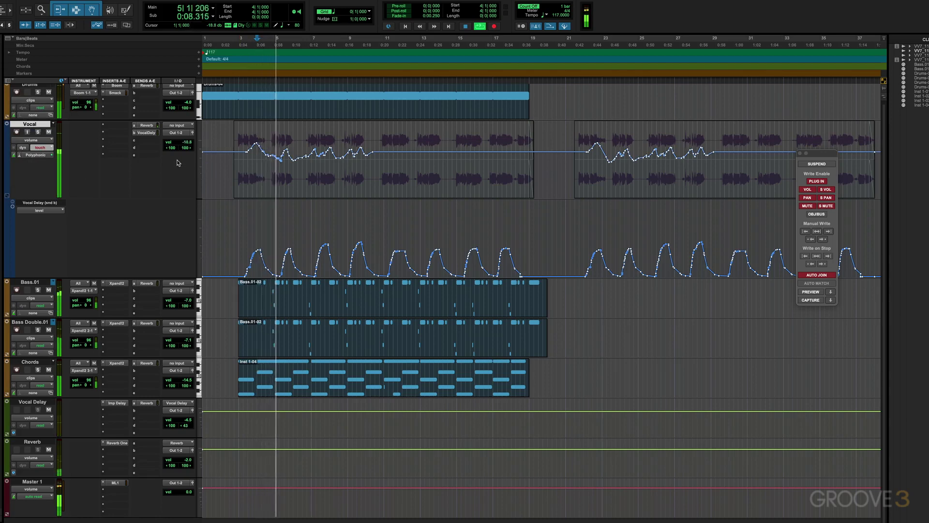
{"action": "key", "text": "space"}
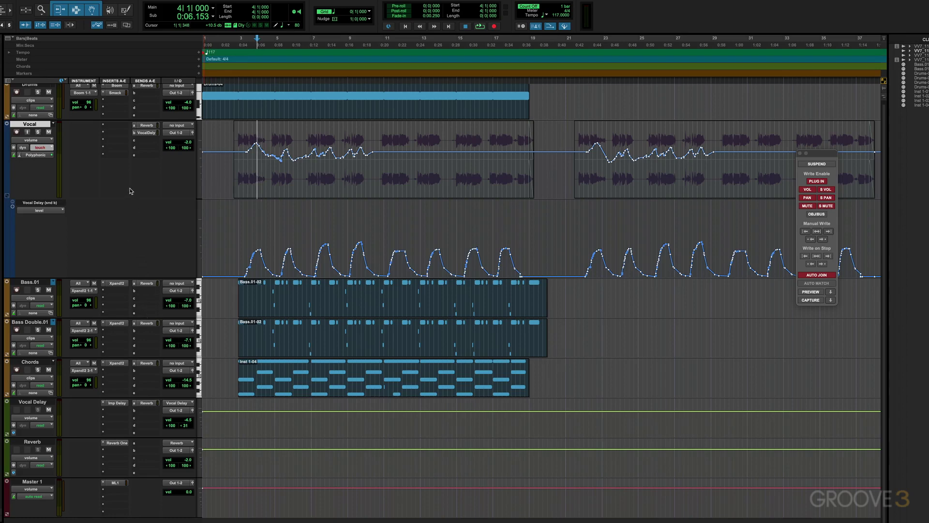
Step: Display the Vocal volume trim lane and un-suspend it, leaving a flat trim line
{"action": "left_click", "coordinate": [34, 140]}
{"action": "left_click", "coordinate": [38, 148]}
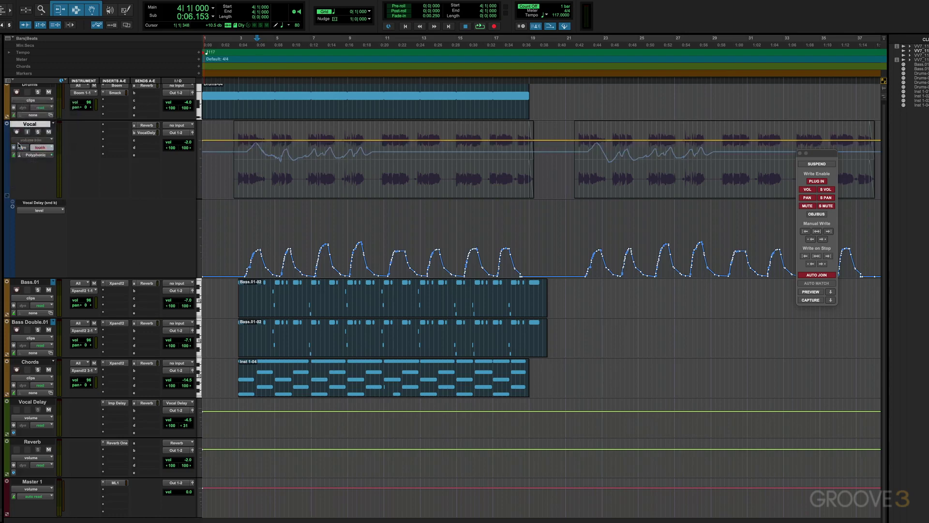
{"action": "left_click", "coordinate": [23, 147]}
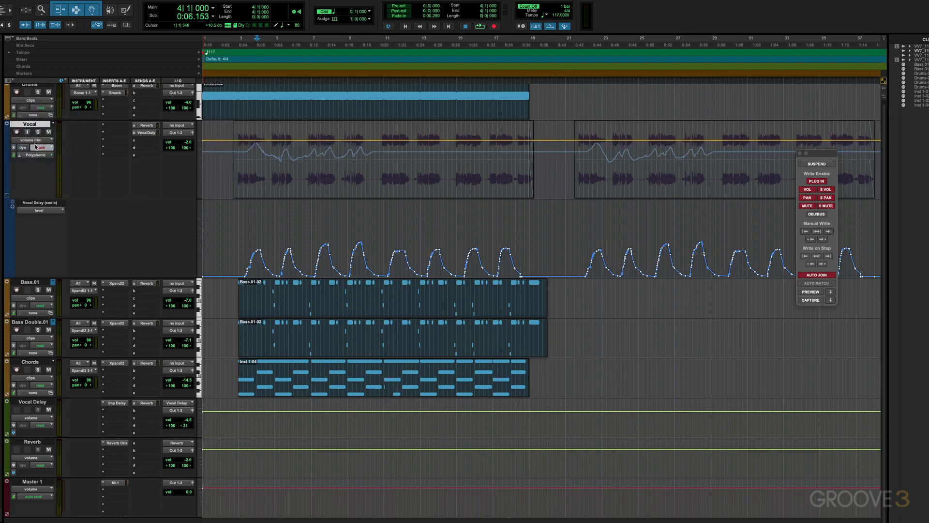